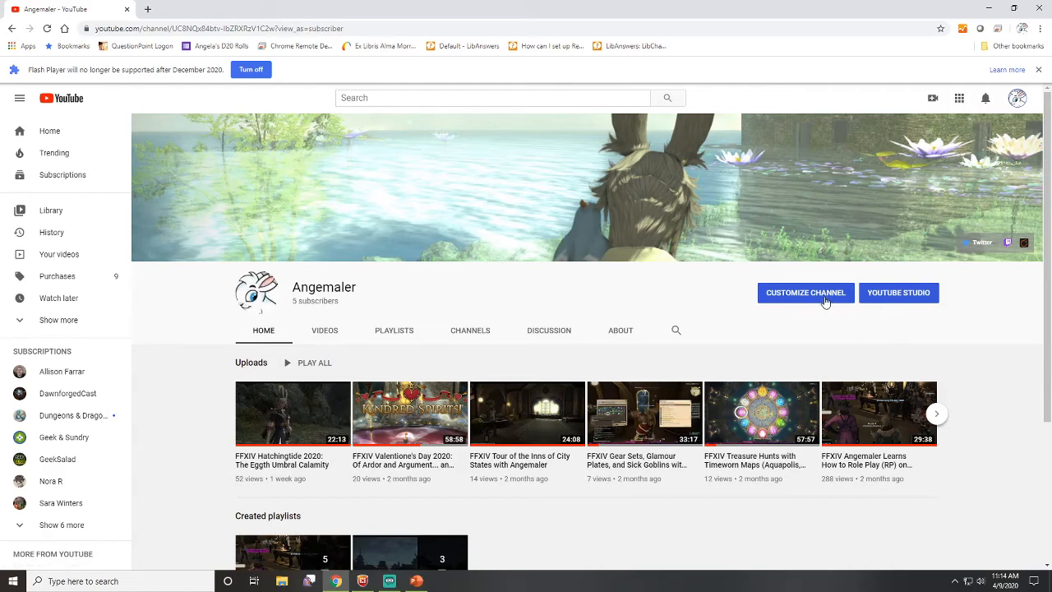
Open the channel's video list in YouTube Studio and start a new video upload
{"action": "left_click", "coordinate": [888, 302]}
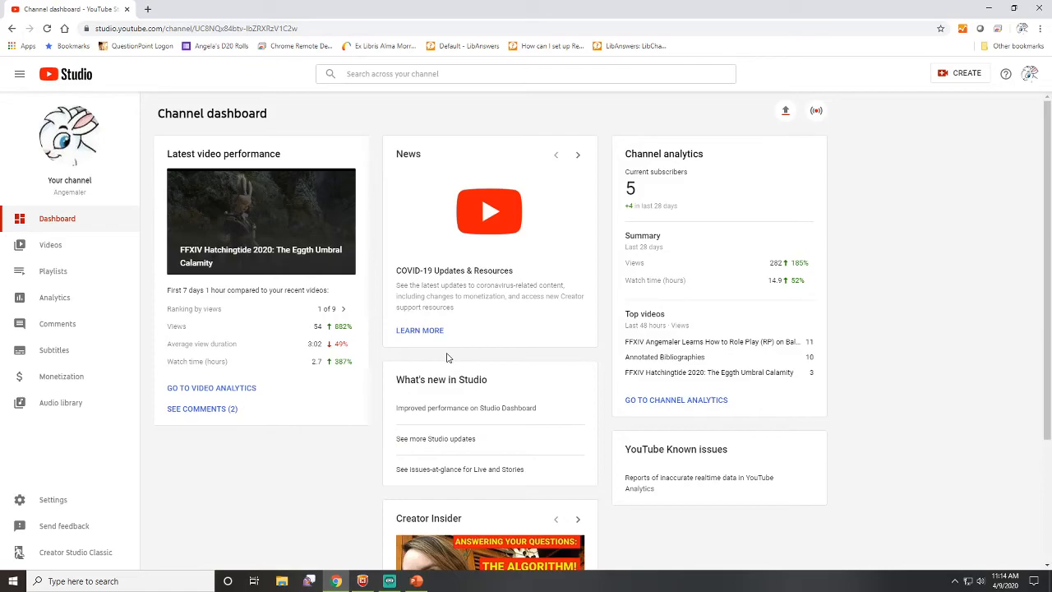
{"action": "left_click", "coordinate": [50, 246]}
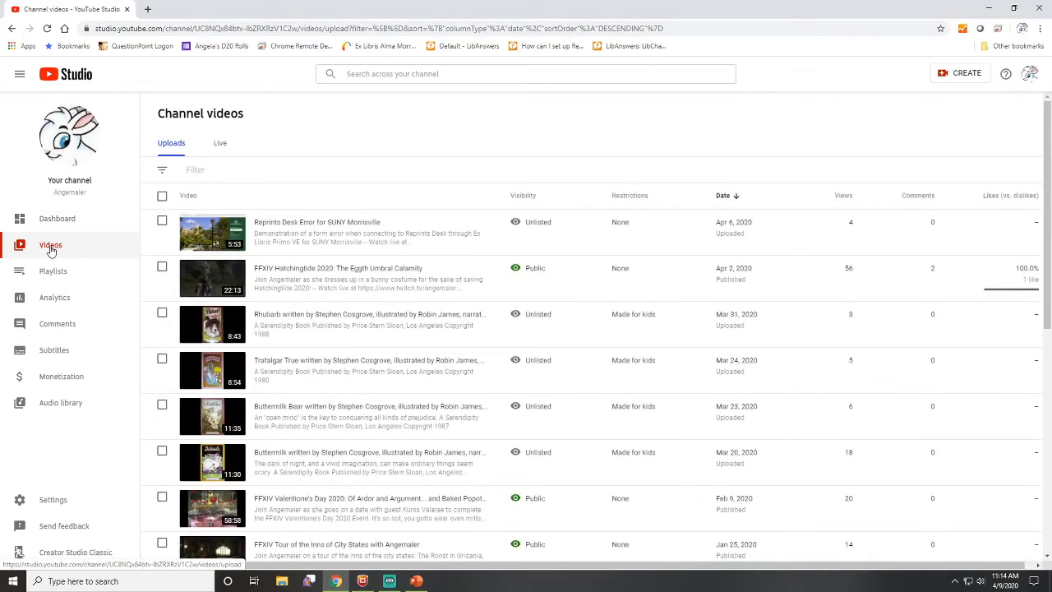
{"action": "left_click", "coordinate": [969, 76]}
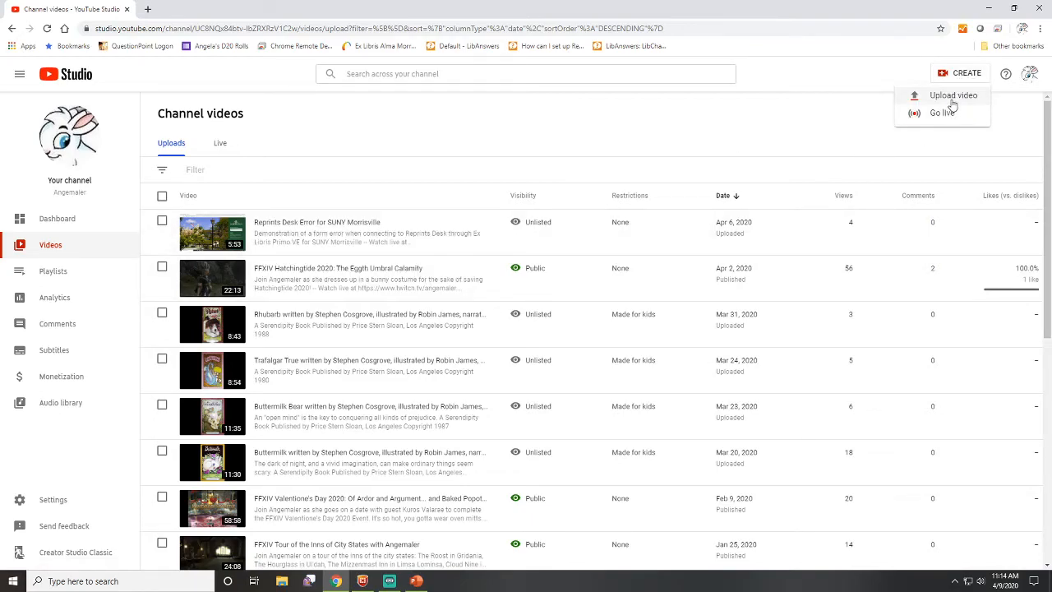
{"action": "left_click", "coordinate": [951, 98]}
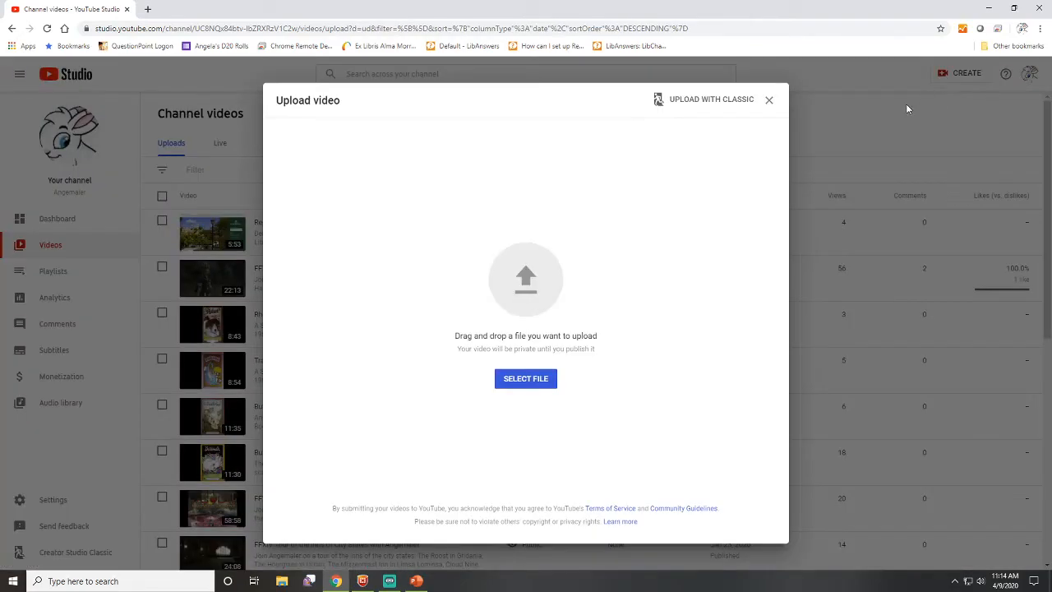
Upload the MP4 file "Creating Pre-Recorded Videos Using PowerPoint" from the Desktop
{"action": "left_click", "coordinate": [536, 384]}
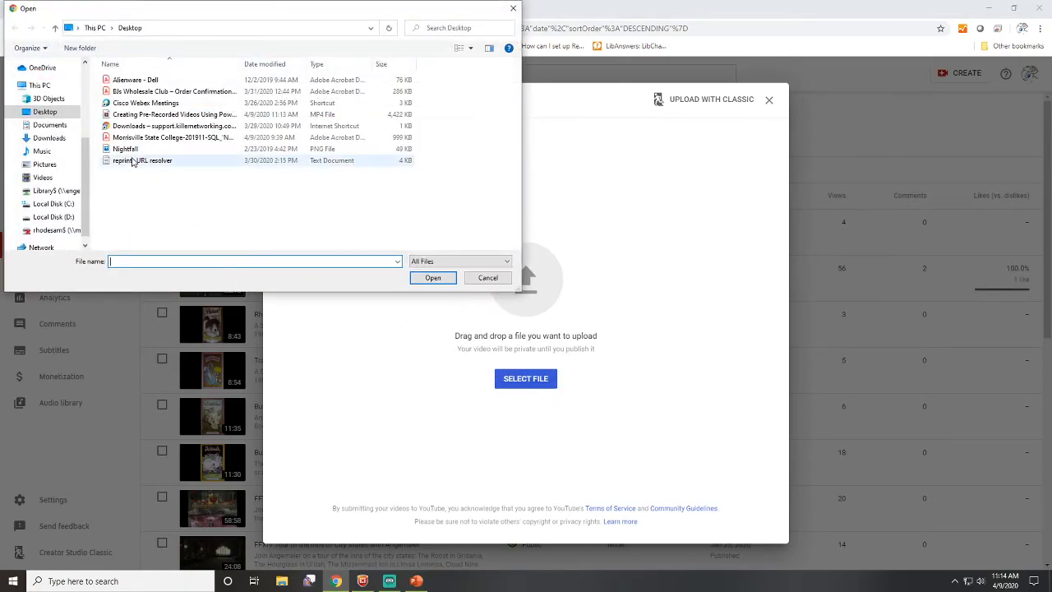
{"action": "left_click", "coordinate": [152, 115]}
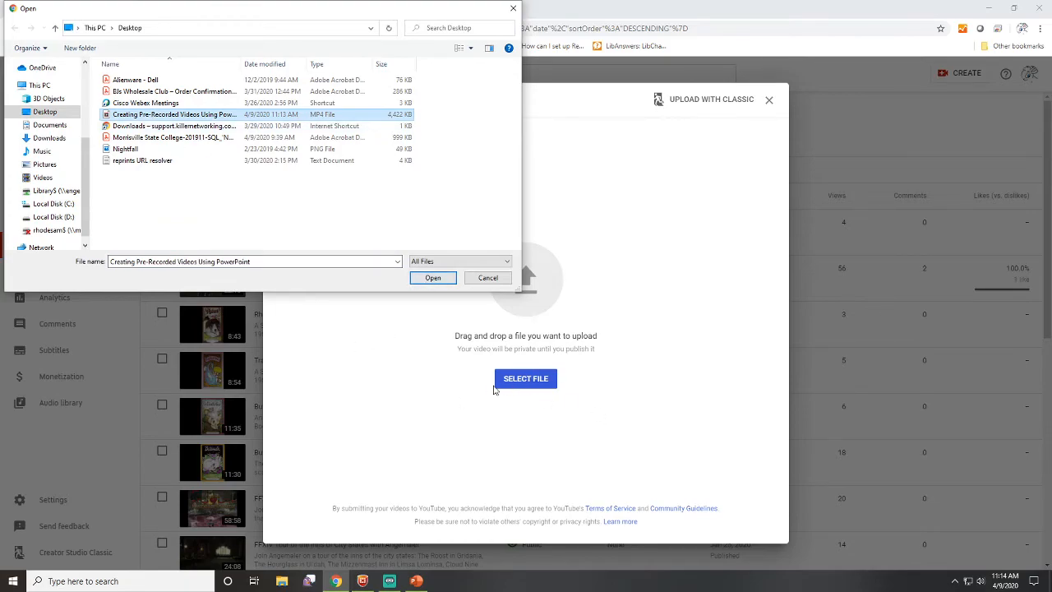
{"action": "left_click", "coordinate": [432, 277]}
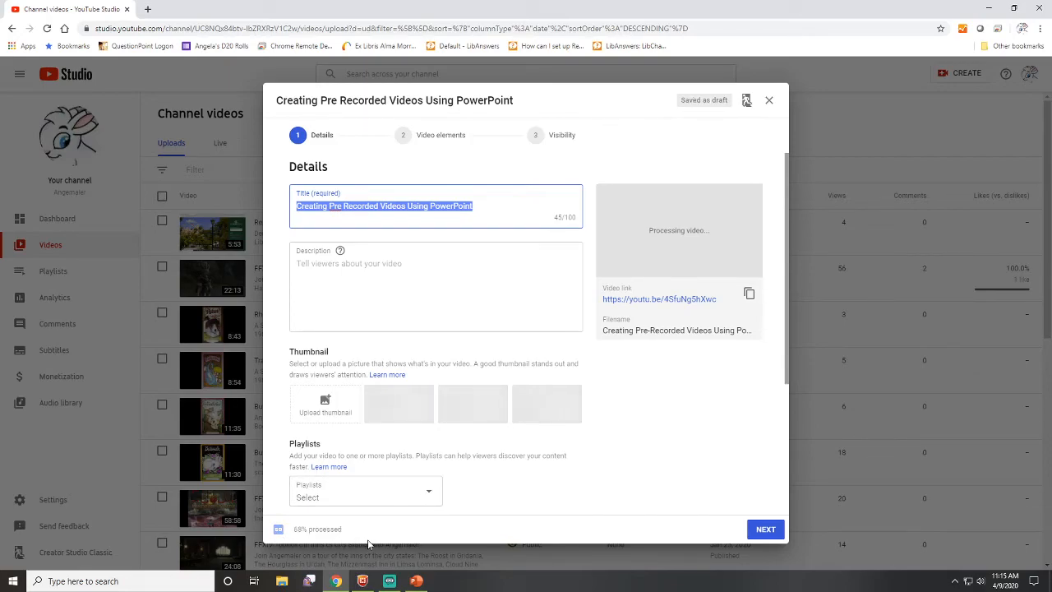
Keep the suggested video title, reveal the additional upload options and set the video's category to Education
{"action": "left_click", "coordinate": [484, 206]}
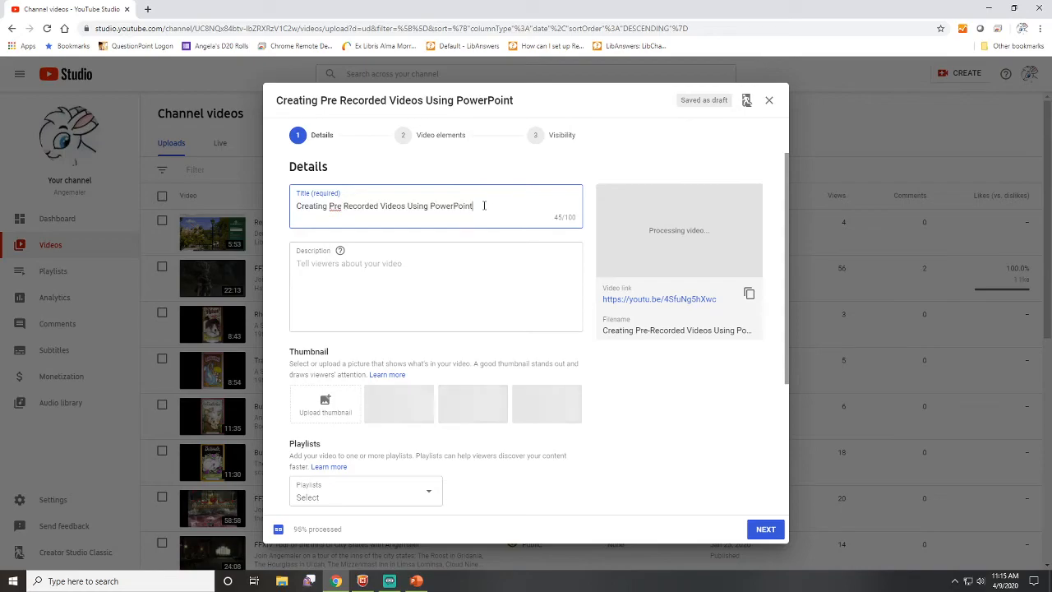
{"action": "left_click", "coordinate": [409, 287]}
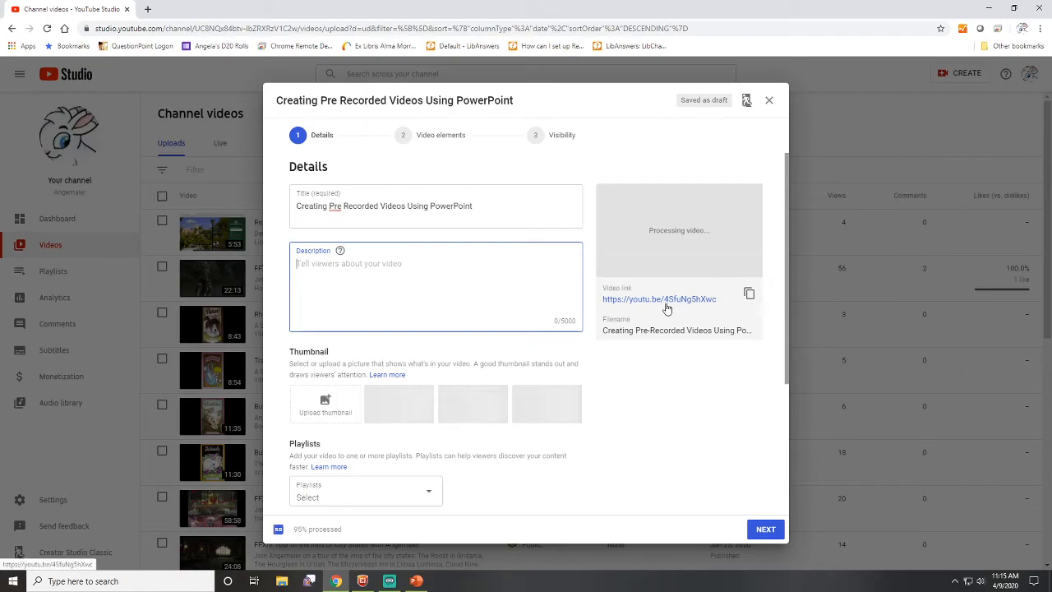
{"action": "scroll", "coordinate": [423, 423], "scroll_direction": "down", "scroll_amount": 1}
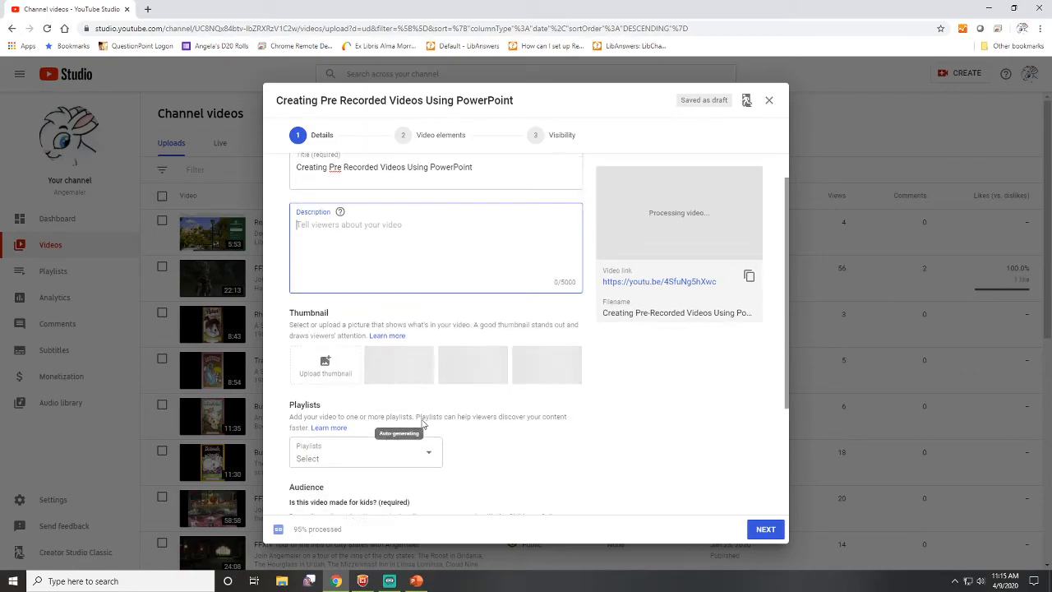
{"action": "scroll", "coordinate": [423, 423], "scroll_direction": "down", "scroll_amount": 2}
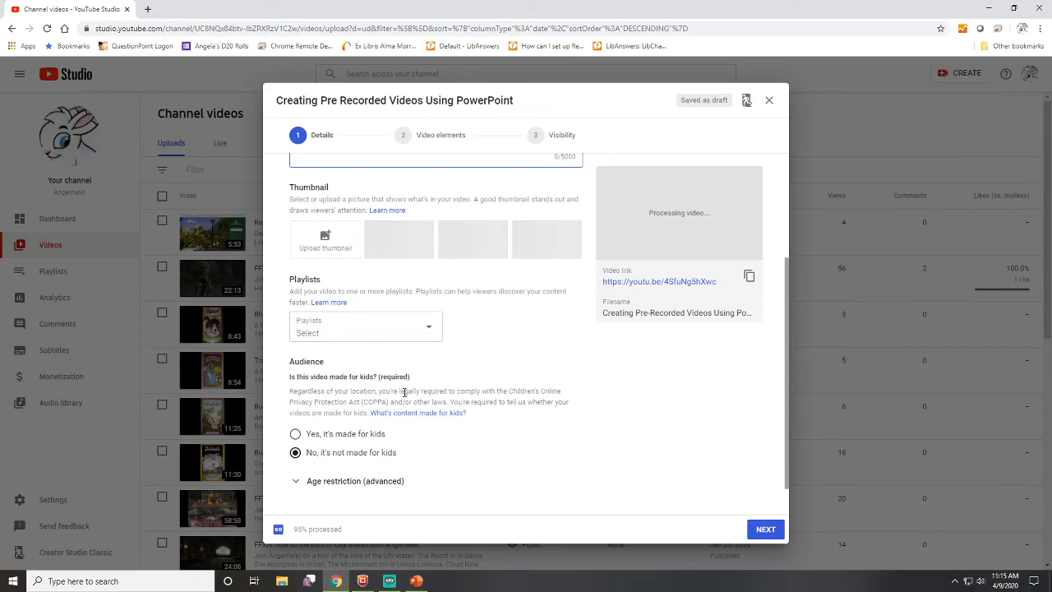
{"action": "scroll", "coordinate": [397, 430], "scroll_direction": "down", "scroll_amount": 1}
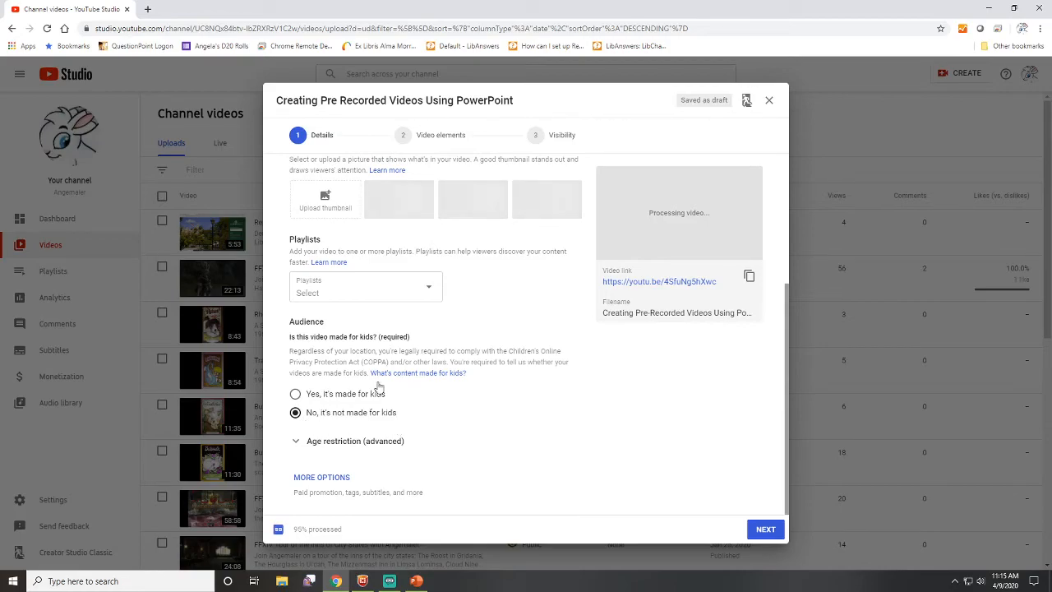
{"action": "left_click", "coordinate": [327, 479]}
{"action": "scroll", "coordinate": [426, 452], "scroll_direction": "down", "scroll_amount": 4}
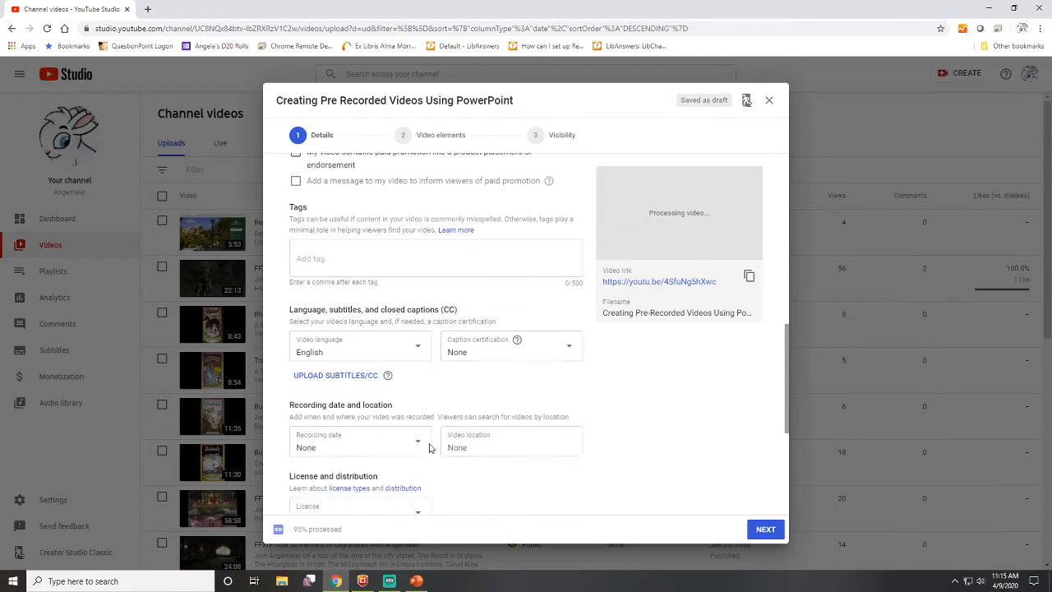
{"action": "scroll", "coordinate": [429, 447], "scroll_direction": "down", "scroll_amount": 1}
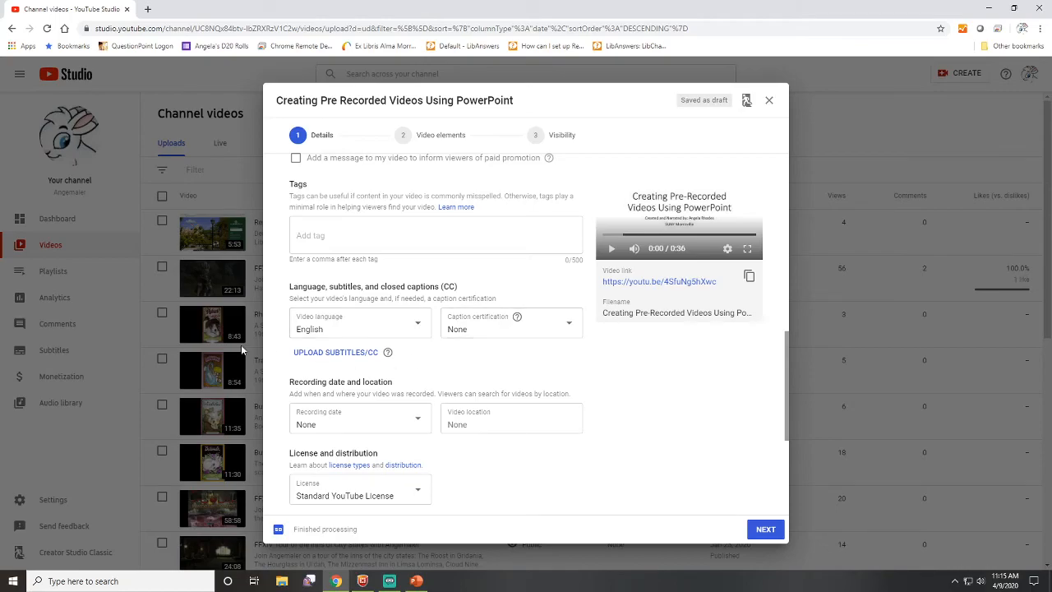
{"action": "scroll", "coordinate": [410, 345], "scroll_direction": "down", "scroll_amount": 2}
{"action": "scroll", "coordinate": [374, 362], "scroll_direction": "down", "scroll_amount": 1}
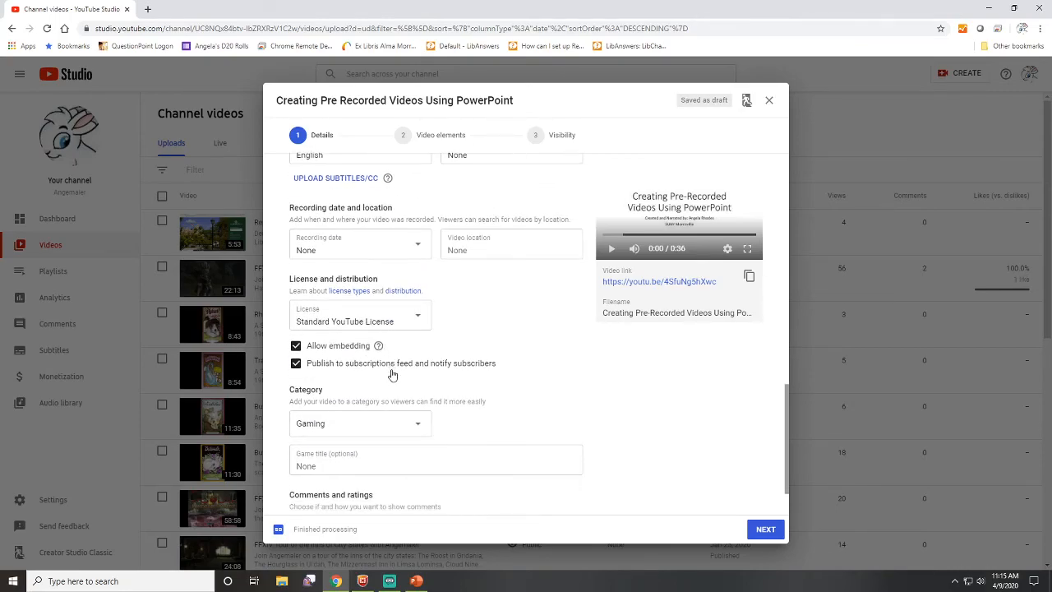
{"action": "left_click", "coordinate": [347, 356]}
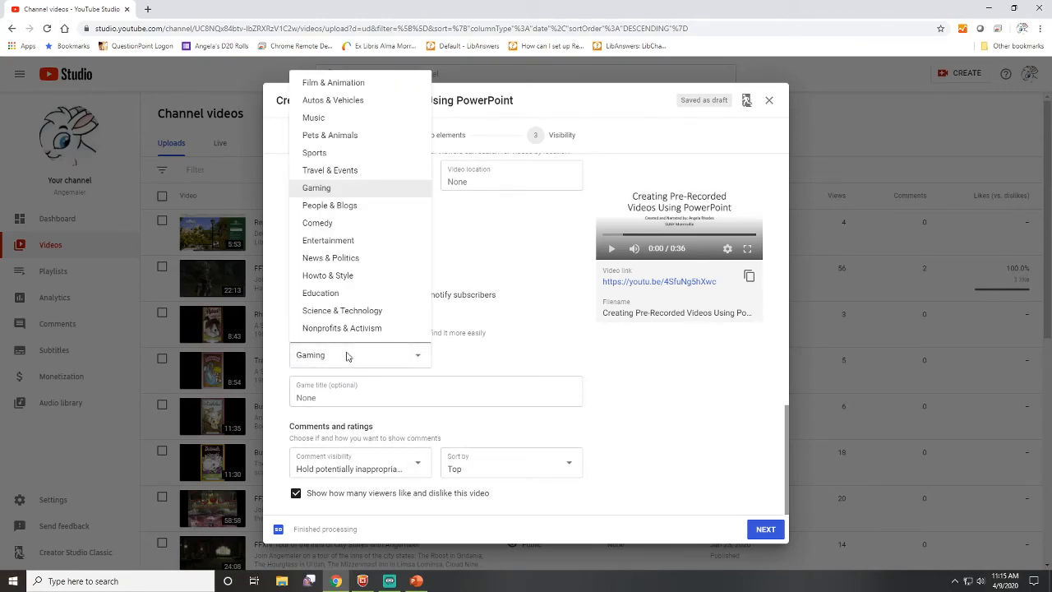
{"action": "left_click", "coordinate": [346, 294]}
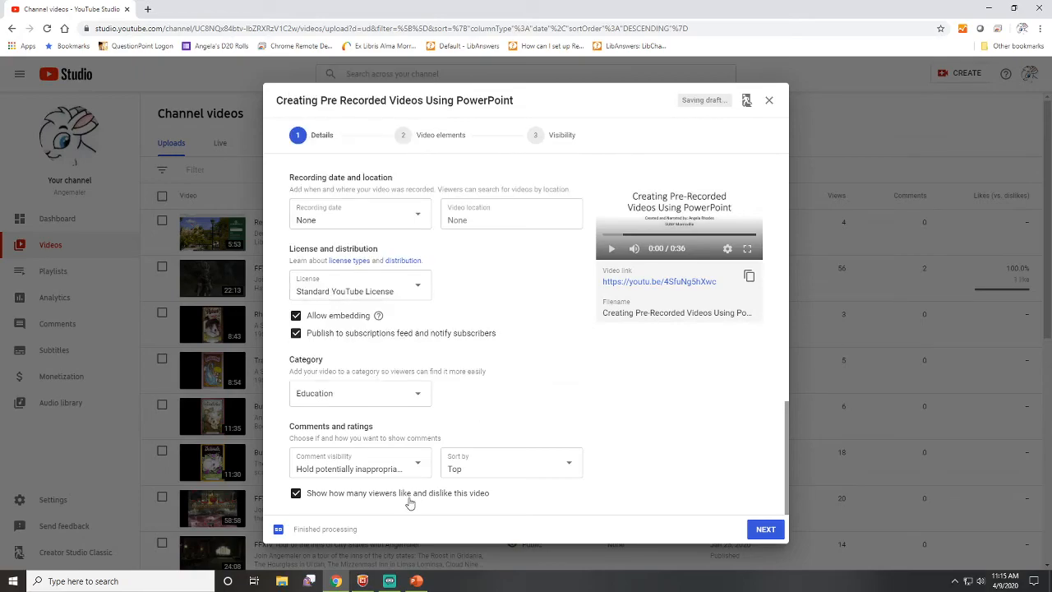
Enter "Pre-recorded experiment" as the video description and continue to the visibility settings without adding an end screen or cards
{"action": "scroll", "coordinate": [465, 460], "scroll_direction": "up", "scroll_amount": 3}
{"action": "scroll", "coordinate": [468, 456], "scroll_direction": "up", "scroll_amount": 5}
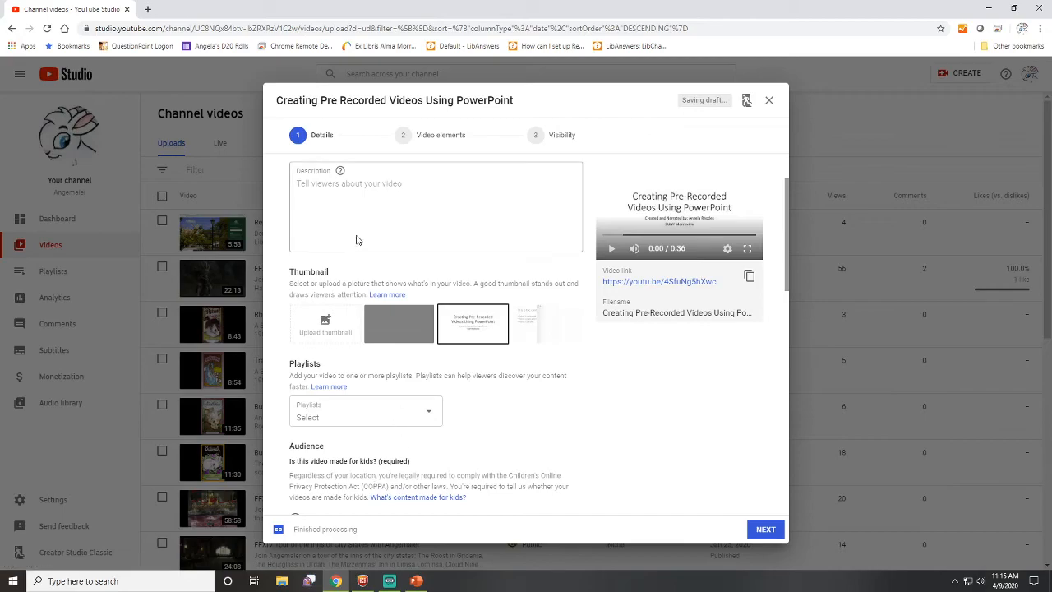
{"action": "scroll", "coordinate": [413, 445], "scroll_direction": "down", "scroll_amount": 1}
{"action": "scroll", "coordinate": [413, 441], "scroll_direction": "up", "scroll_amount": 2}
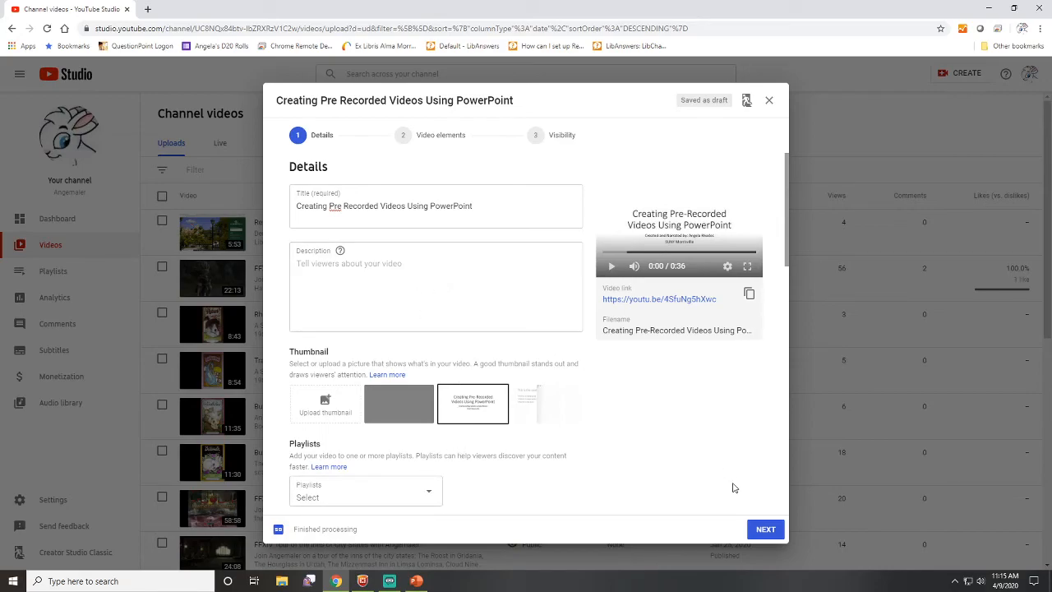
{"action": "left_click", "coordinate": [326, 280]}
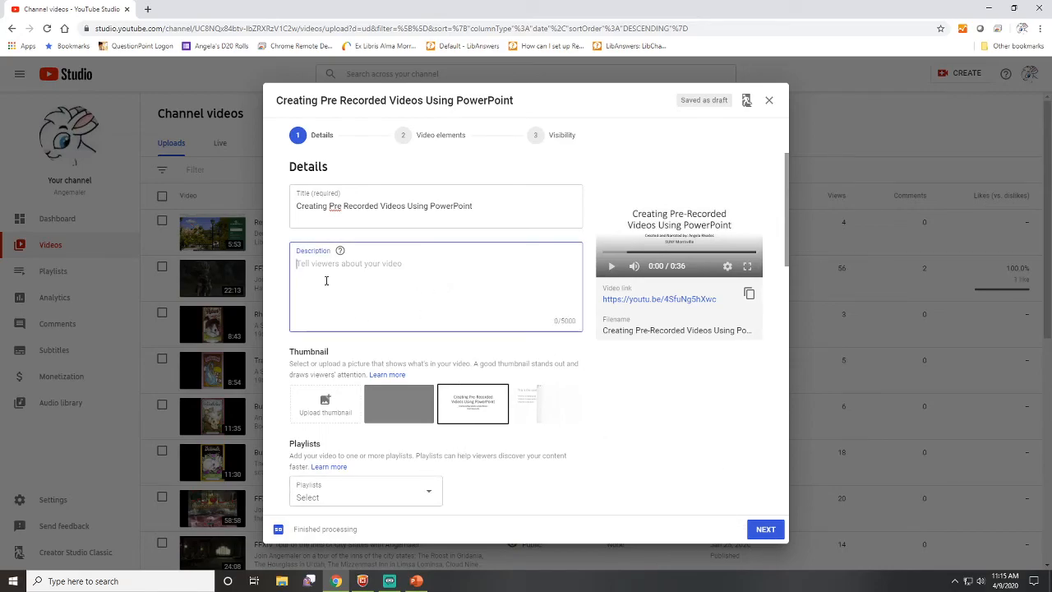
{"action": "type", "text": "Pre-recorded experiment"}
{"action": "left_click", "coordinate": [763, 529]}
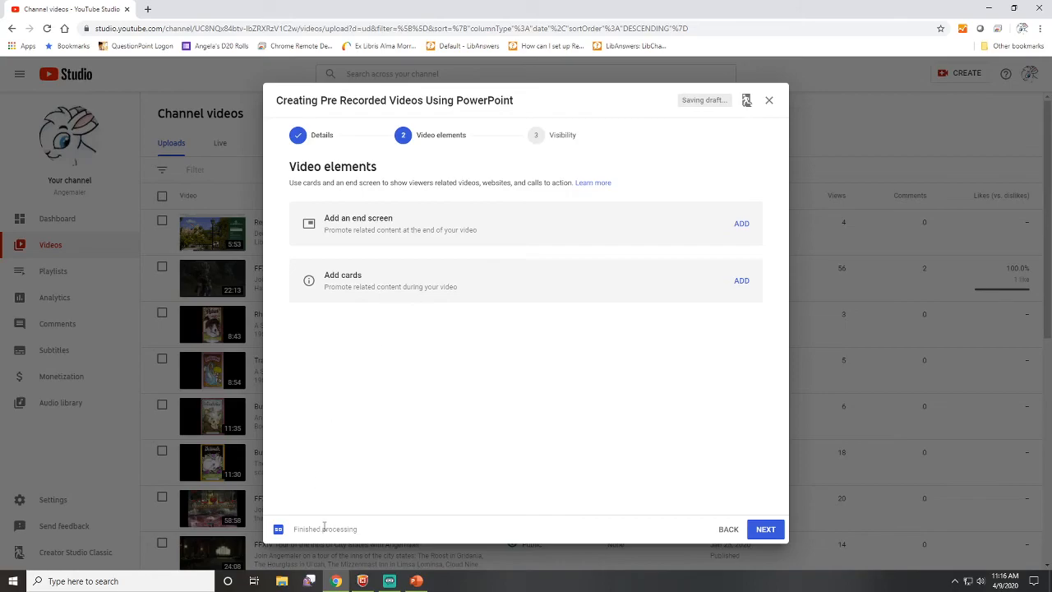
{"action": "left_click", "coordinate": [771, 530]}
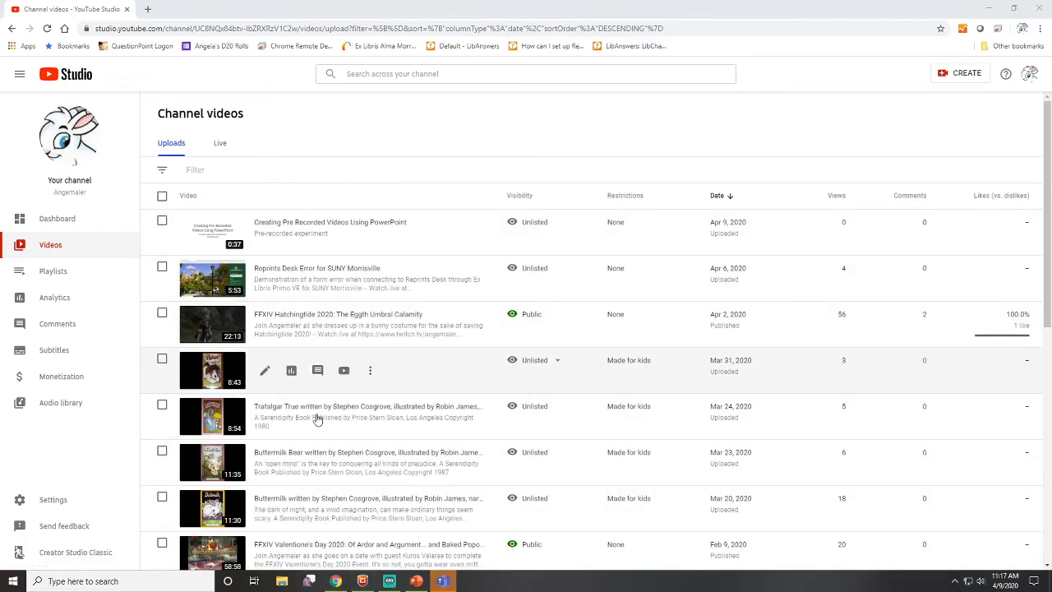
Look through the channel's full list of uploaded videos, including their visibility, restrictions, views, comments and likes
{"action": "scroll", "coordinate": [320, 419], "scroll_direction": "down", "scroll_amount": 5}
{"action": "scroll", "coordinate": [339, 491], "scroll_direction": "down", "scroll_amount": 3}
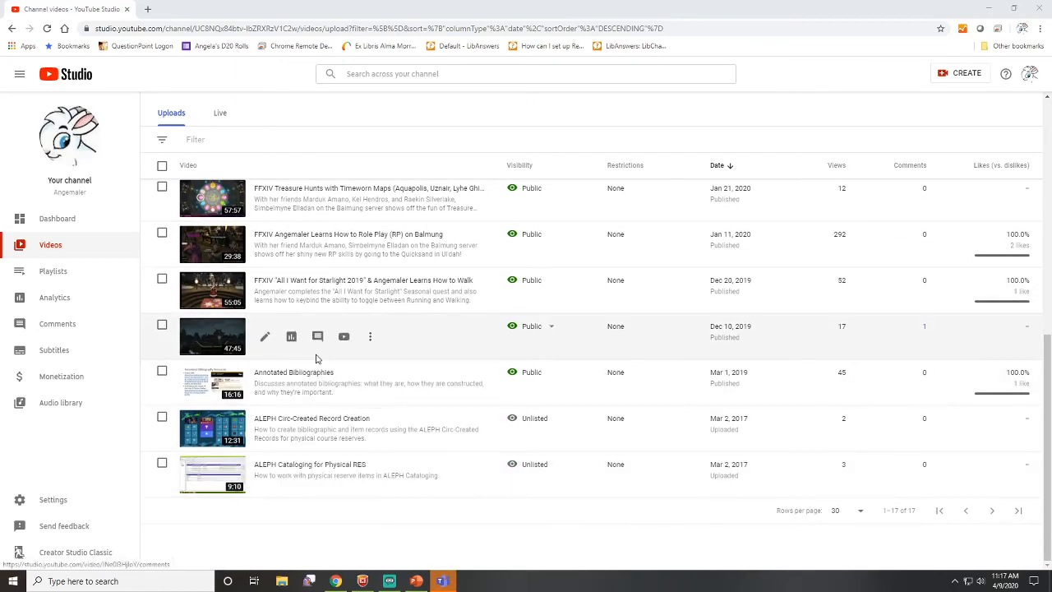
{"action": "scroll", "coordinate": [317, 356], "scroll_direction": "up", "scroll_amount": 2}
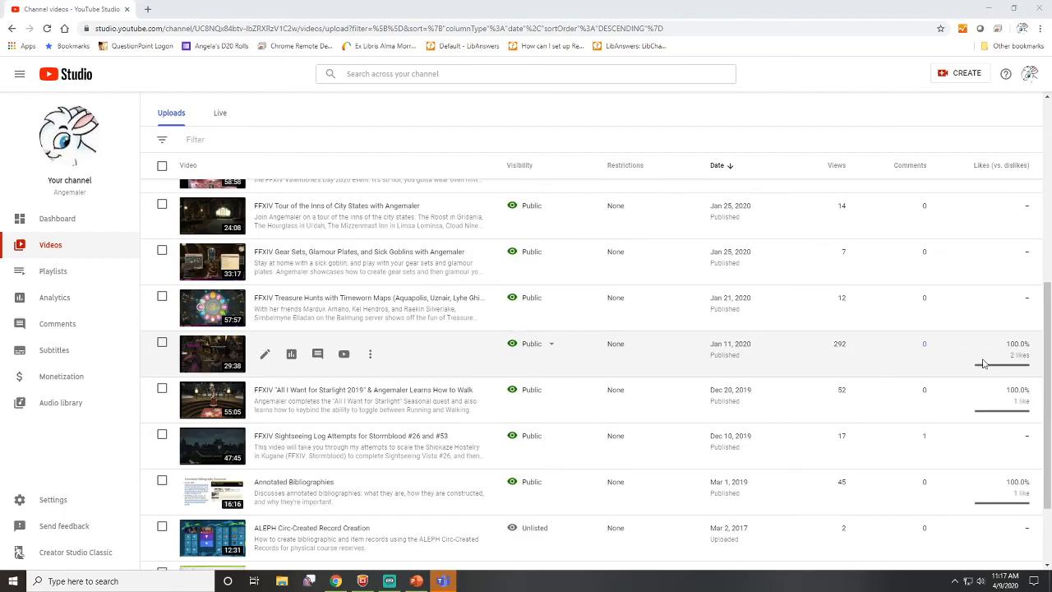
{"action": "scroll", "coordinate": [434, 443], "scroll_direction": "up", "scroll_amount": 4}
{"action": "scroll", "coordinate": [432, 438], "scroll_direction": "up", "scroll_amount": 3}
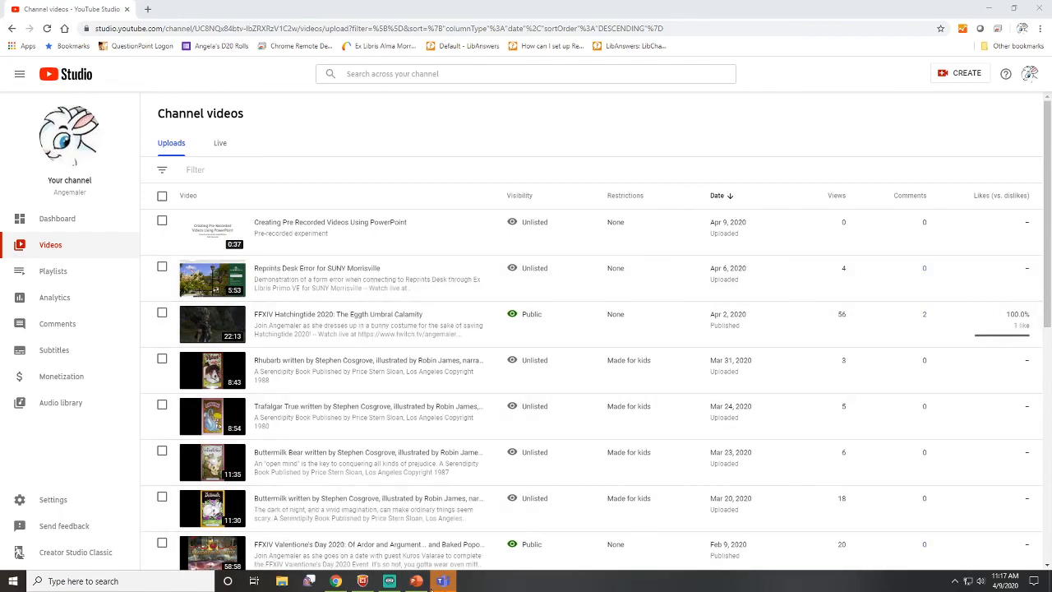
Switch to the open presentation in PowerPoint
{"action": "left_click", "coordinate": [416, 581]}
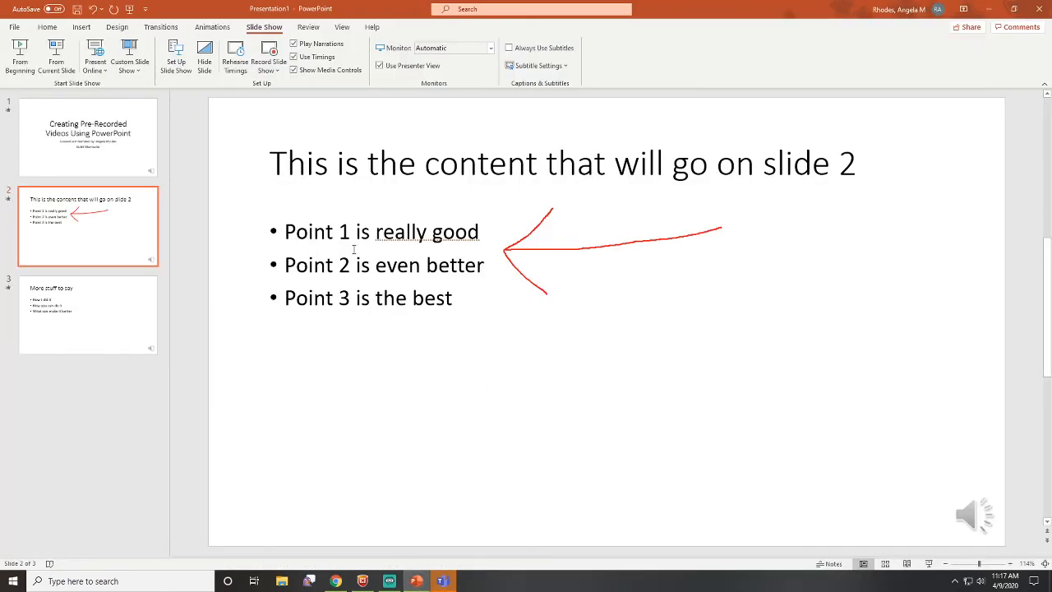